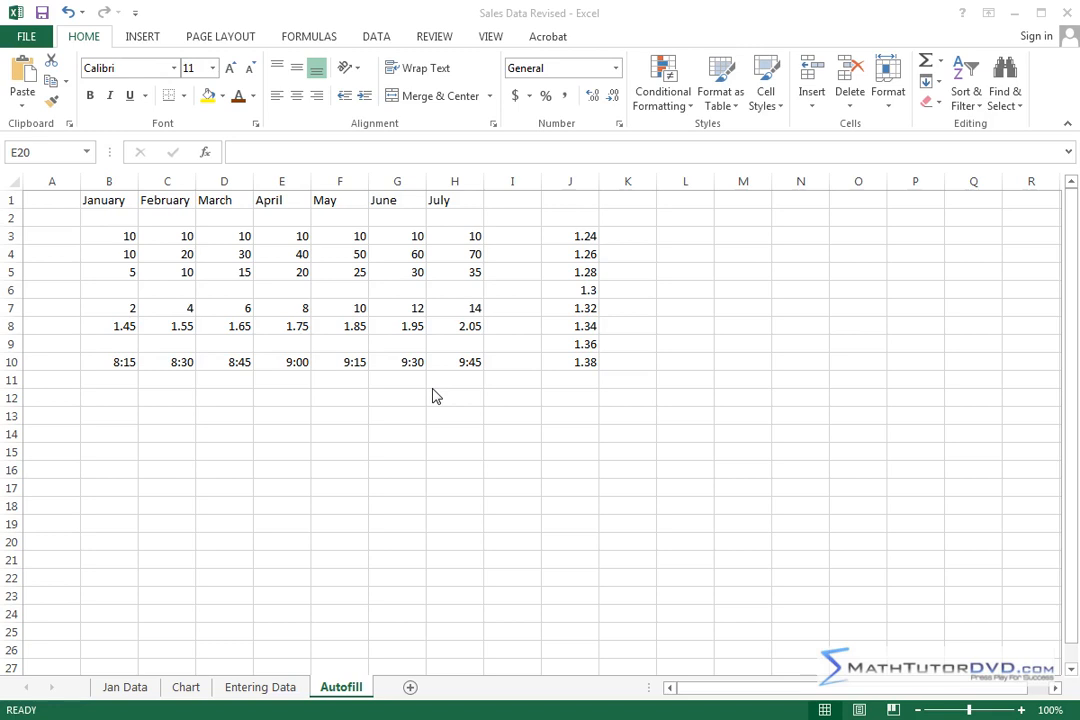
Step: Clear all the numbers and times in B3:J10 below the month headings
left_click(105, 239)
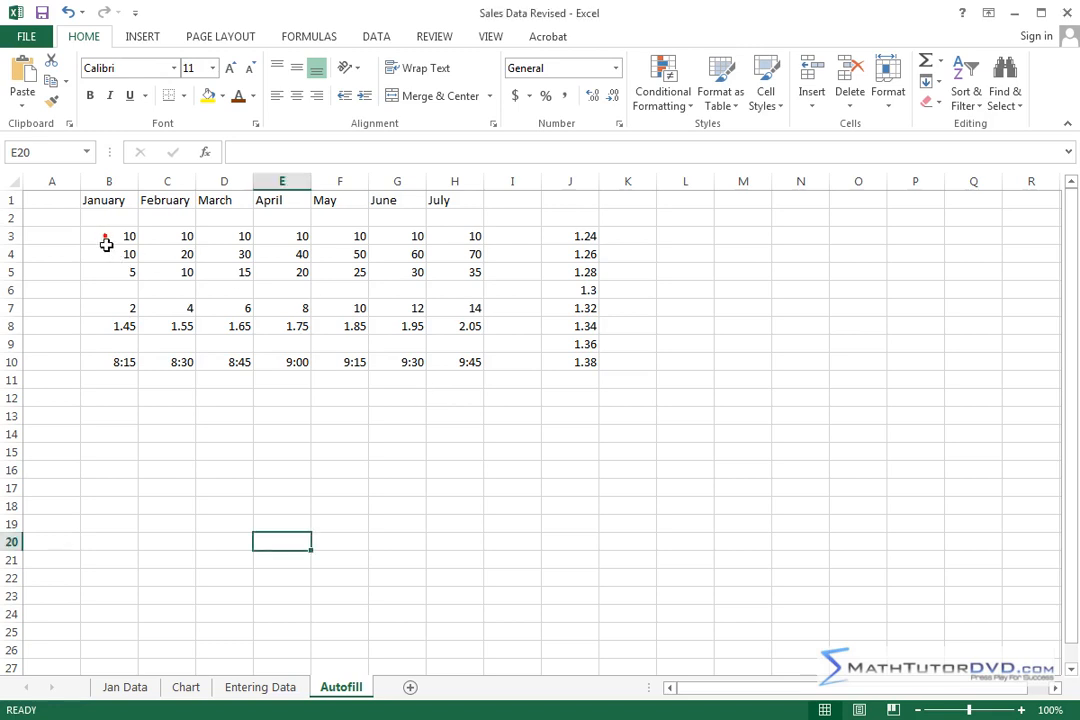
left_click(106, 238)
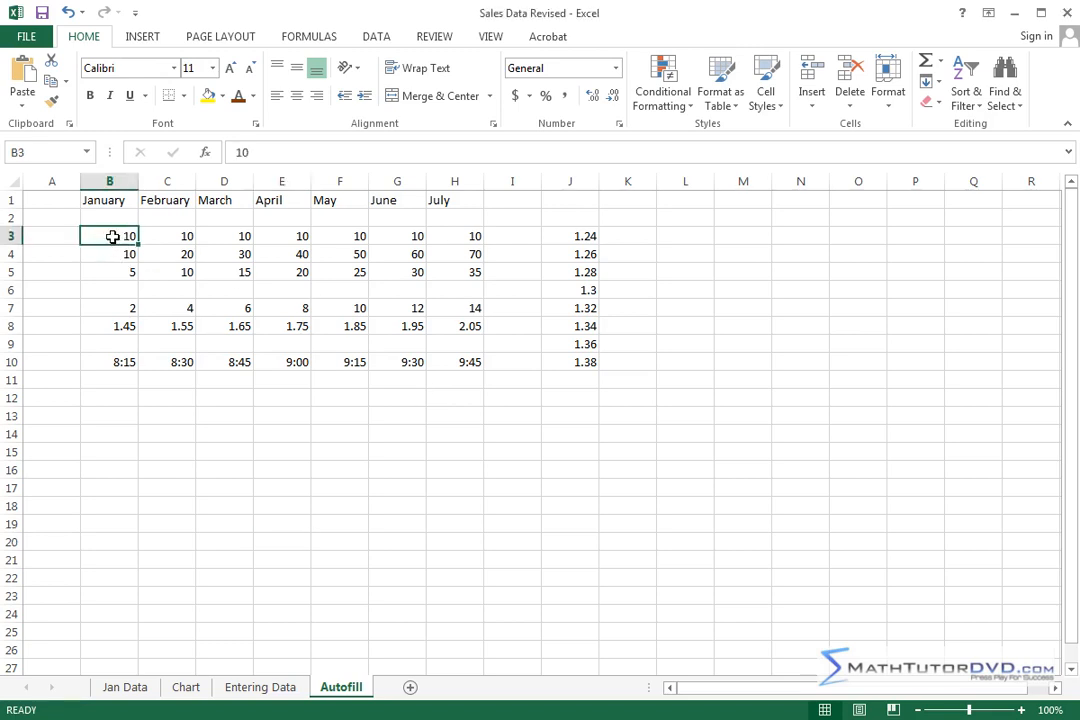
left_click_drag(96, 236, 569, 362)
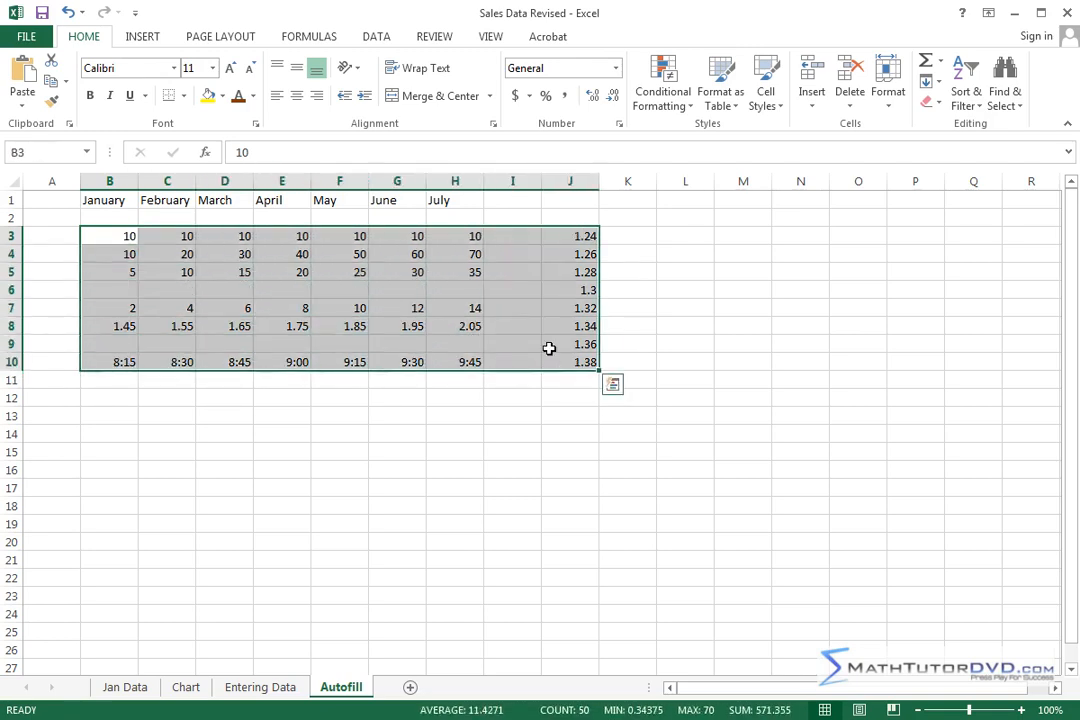
key("Delete")
left_click(453, 293)
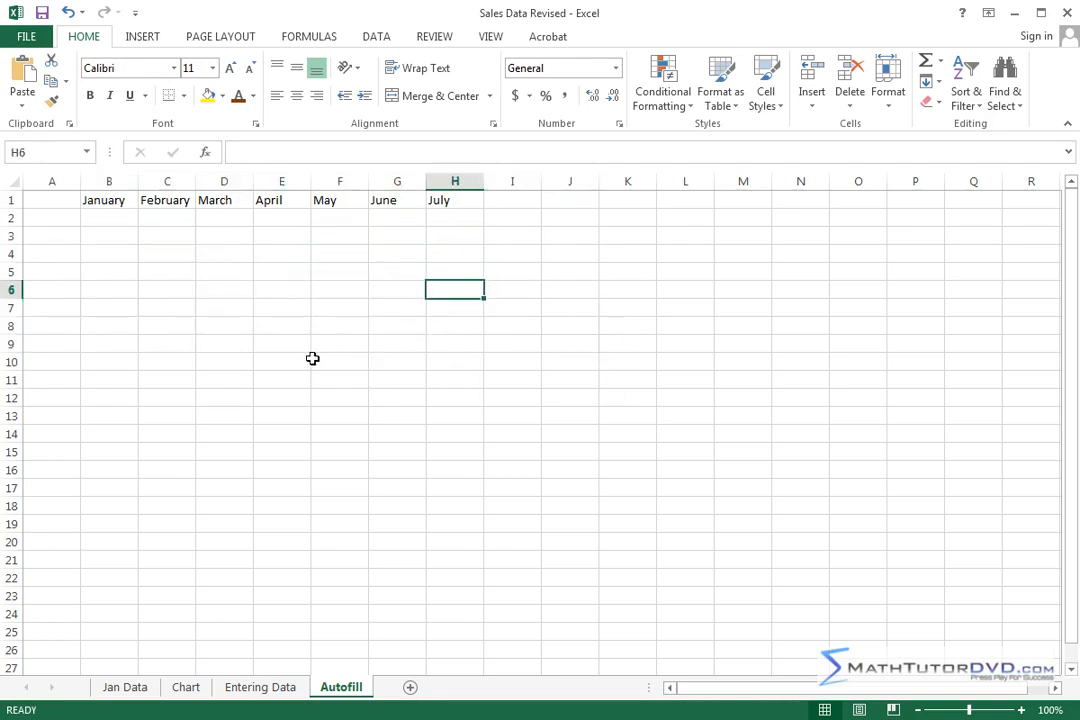
Step: Widen column A and enter the date 4/13/13 in cell A3
left_click(57, 238)
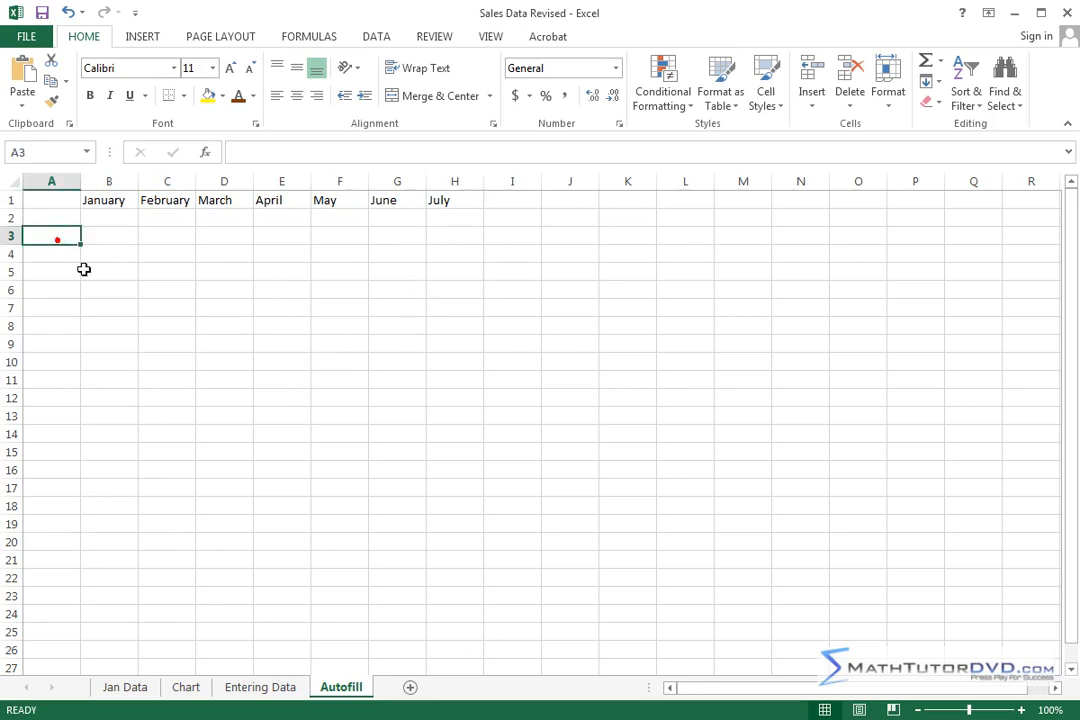
left_click_drag(83, 184, 118, 183)
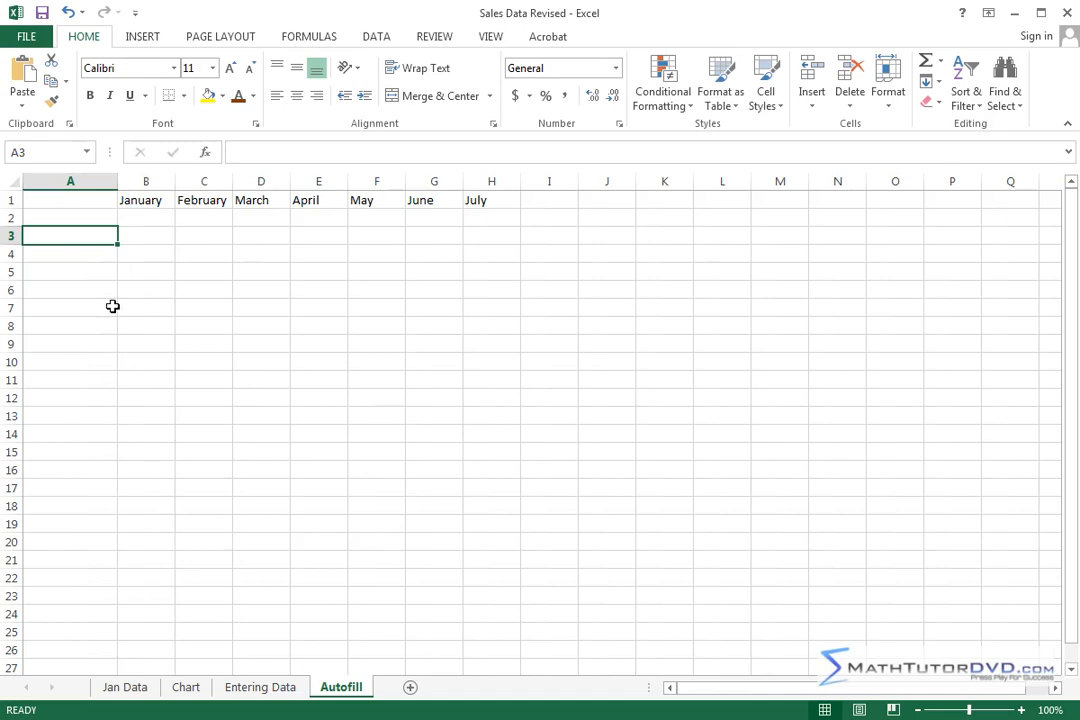
left_click(66, 234)
type("4")
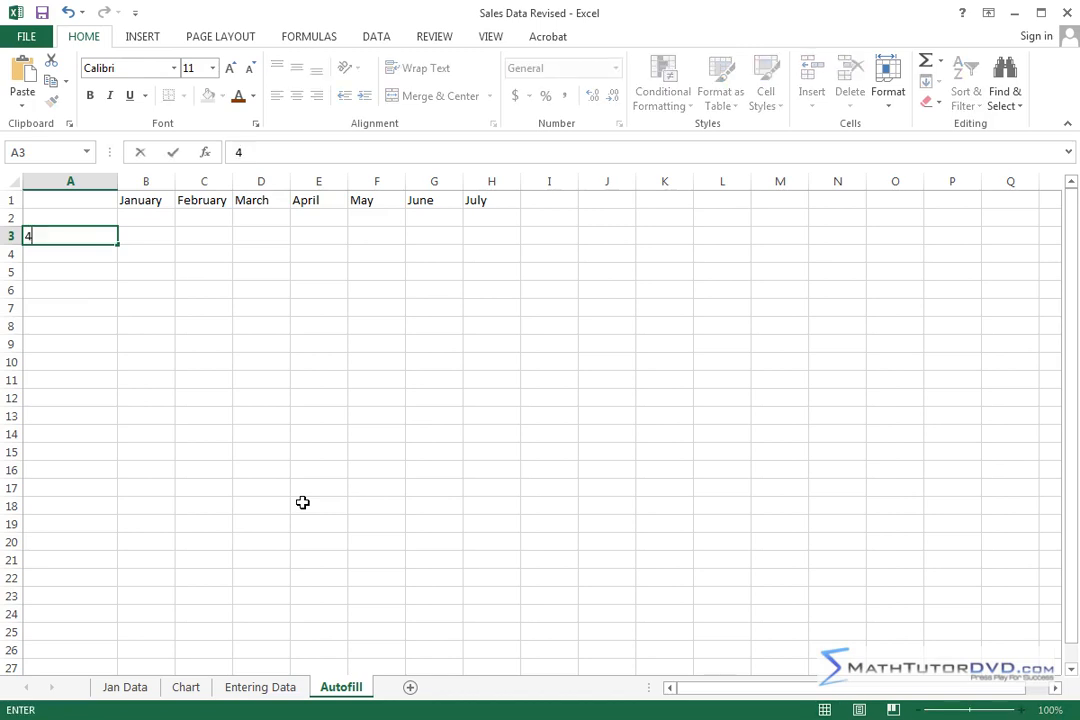
type("/13/13")
key("ctrl+Return")
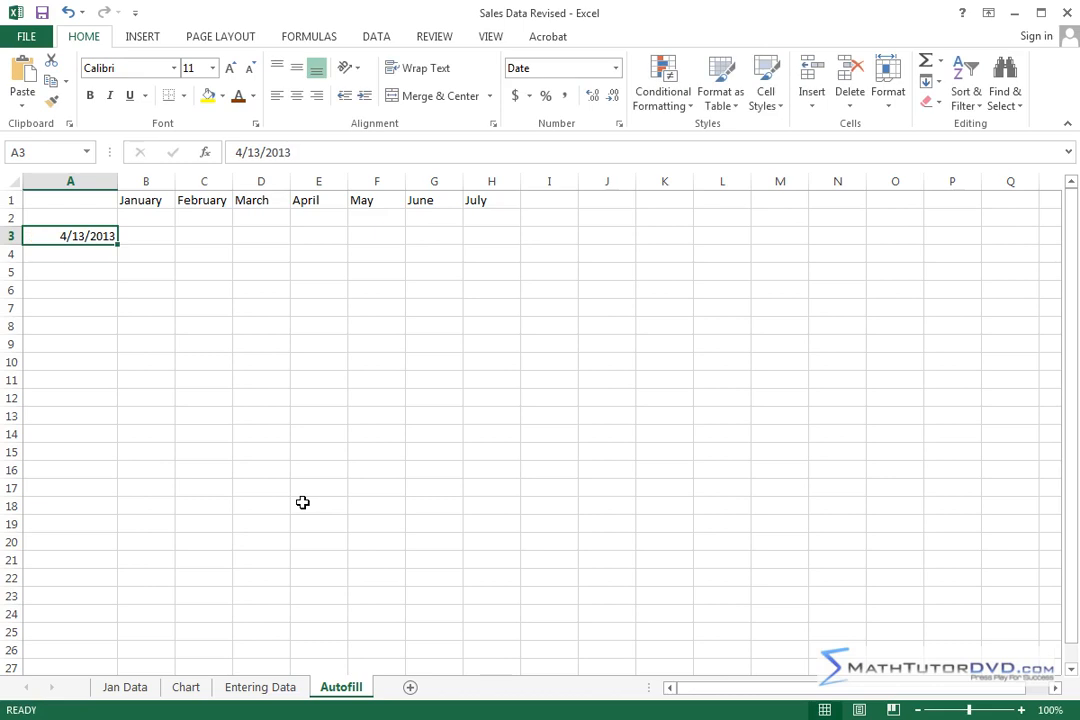
key("Return")
key("Up")
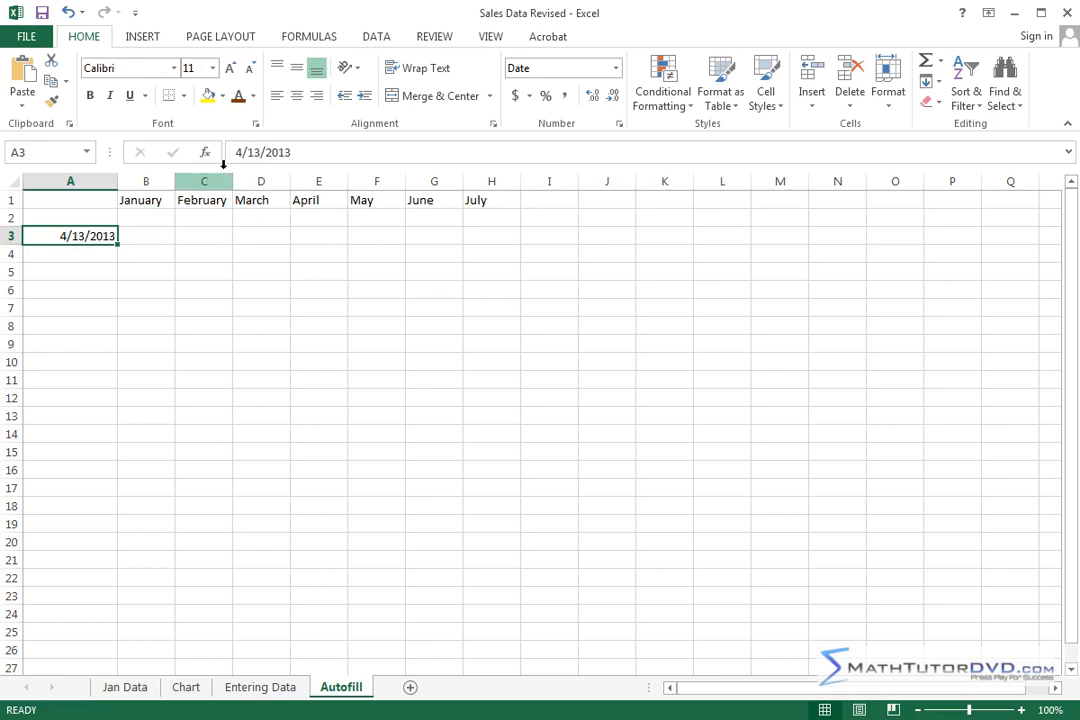
Step: Enter the date 4/10/2013 in cell A4, directly below the first date
left_click(96, 251)
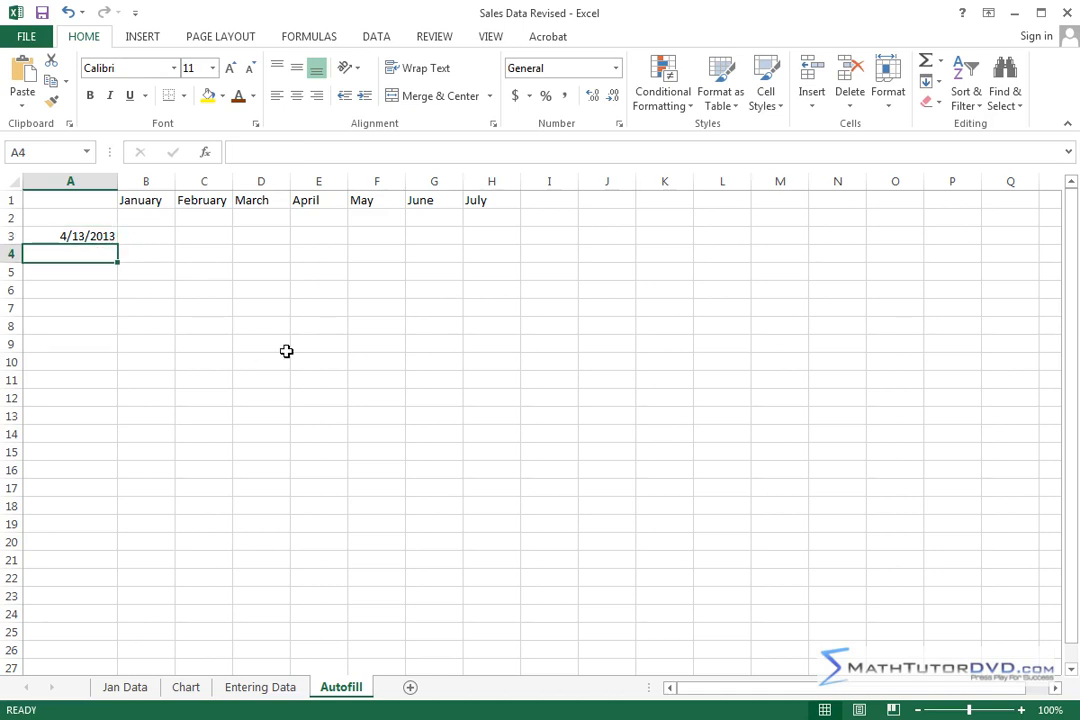
type("4")
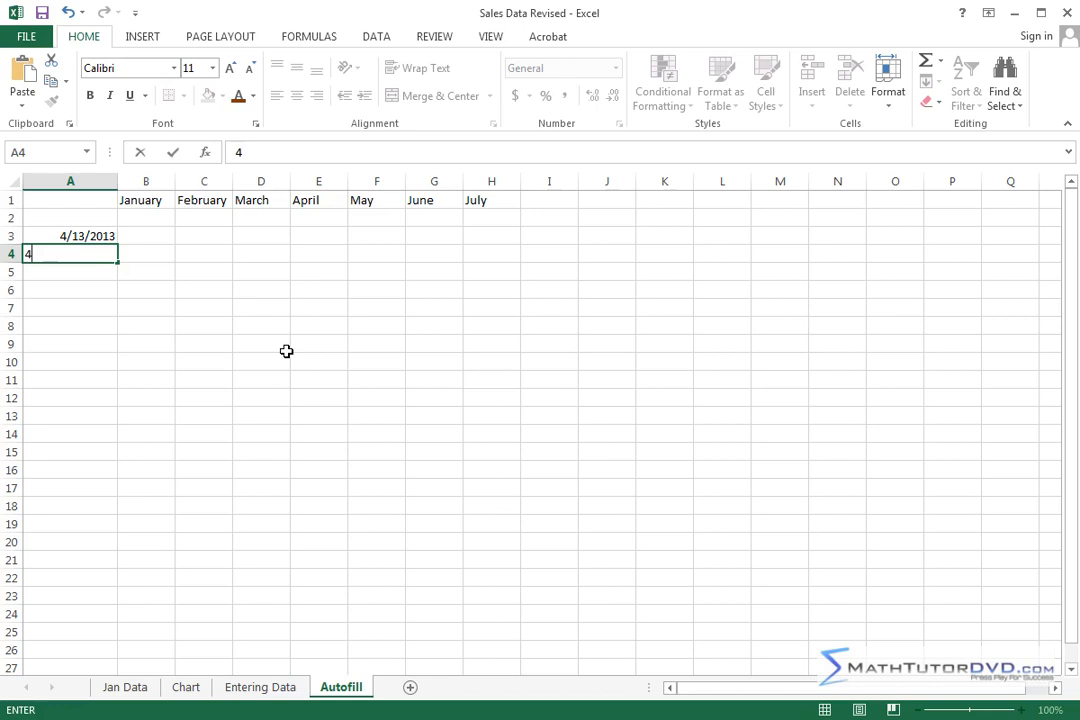
type("/10/2013")
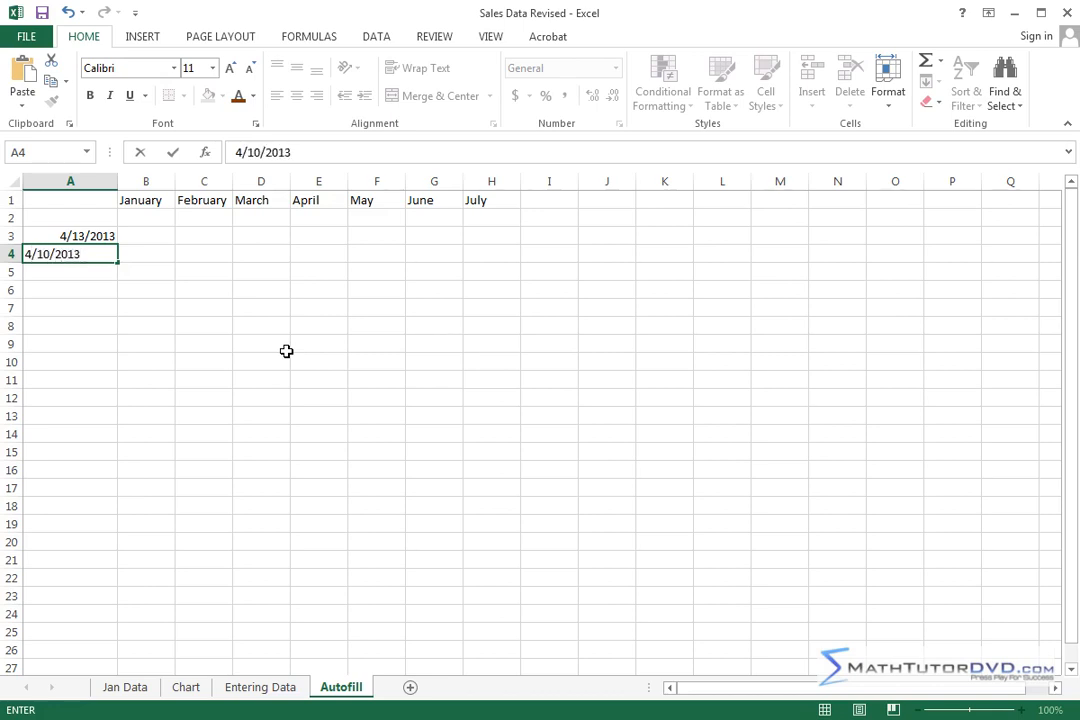
key("Return")
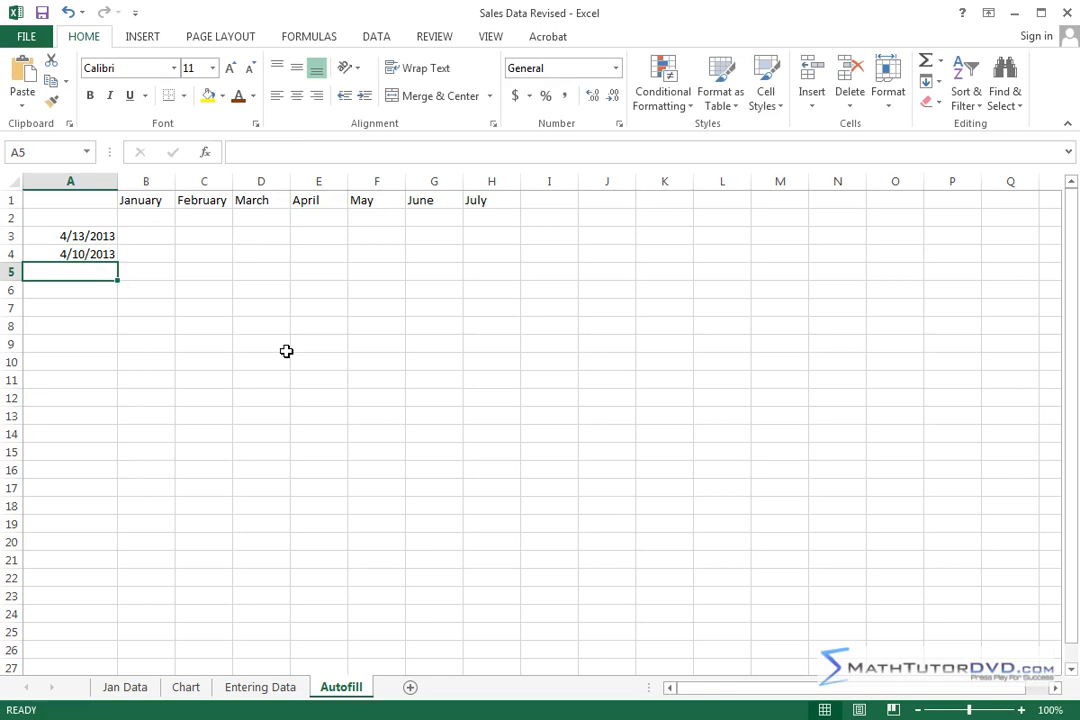
left_click(92, 254)
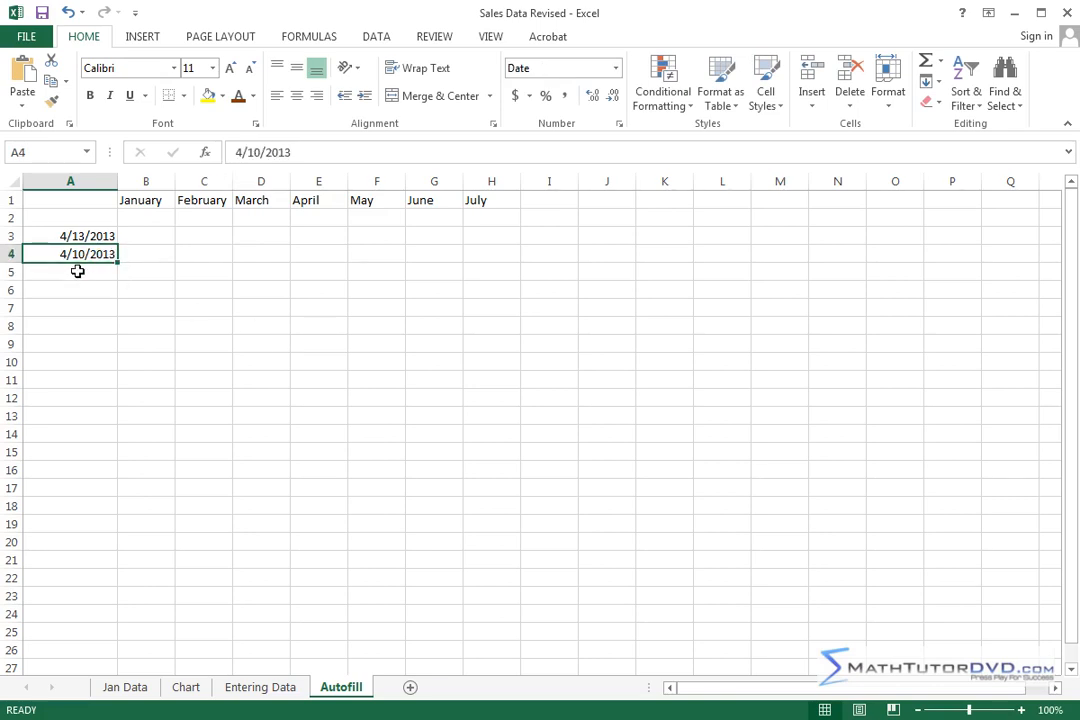
Step: Enter the date 02/05/12 in cell A5, using leading zeros and a two-digit year
left_click(83, 272)
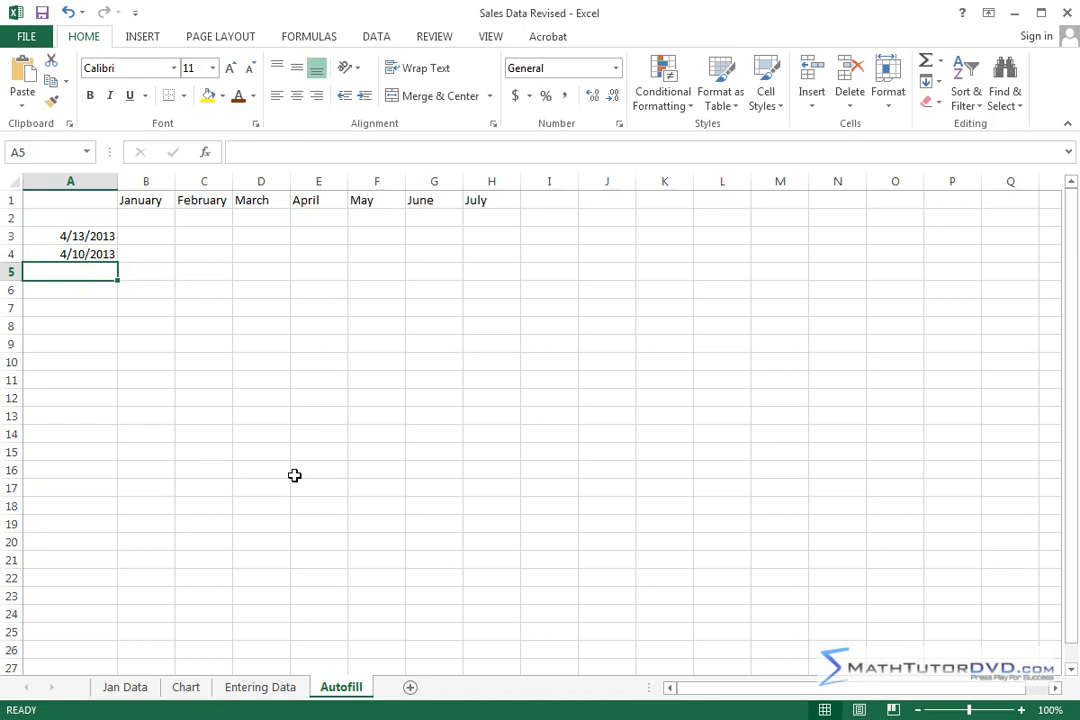
type("02")
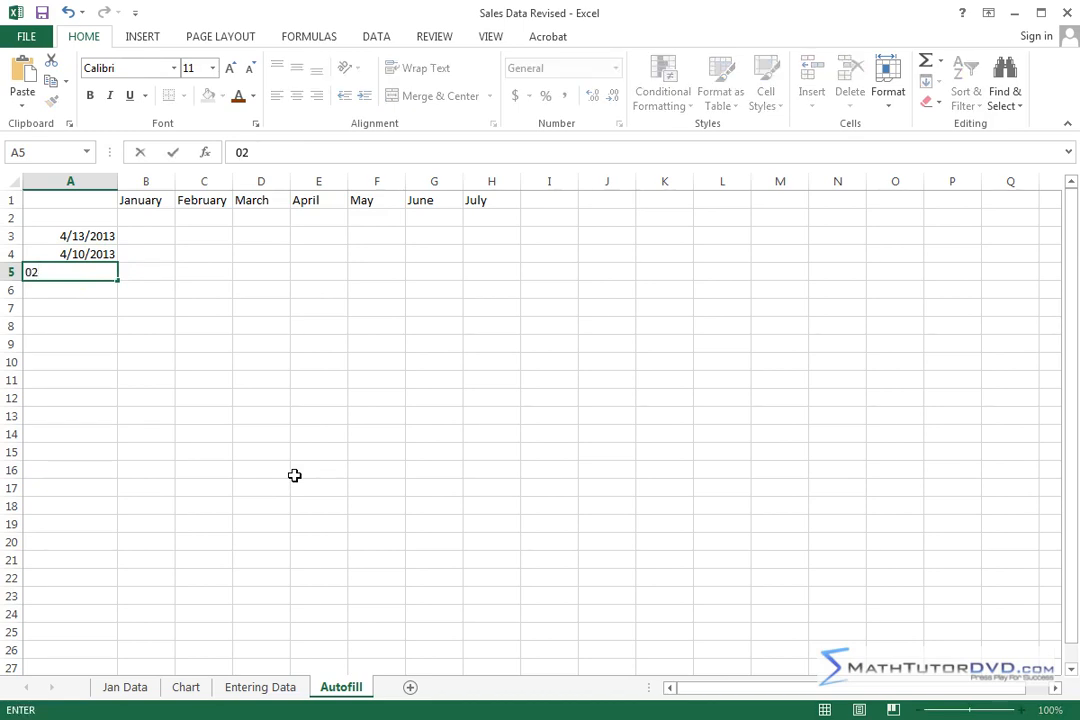
type("/05/12")
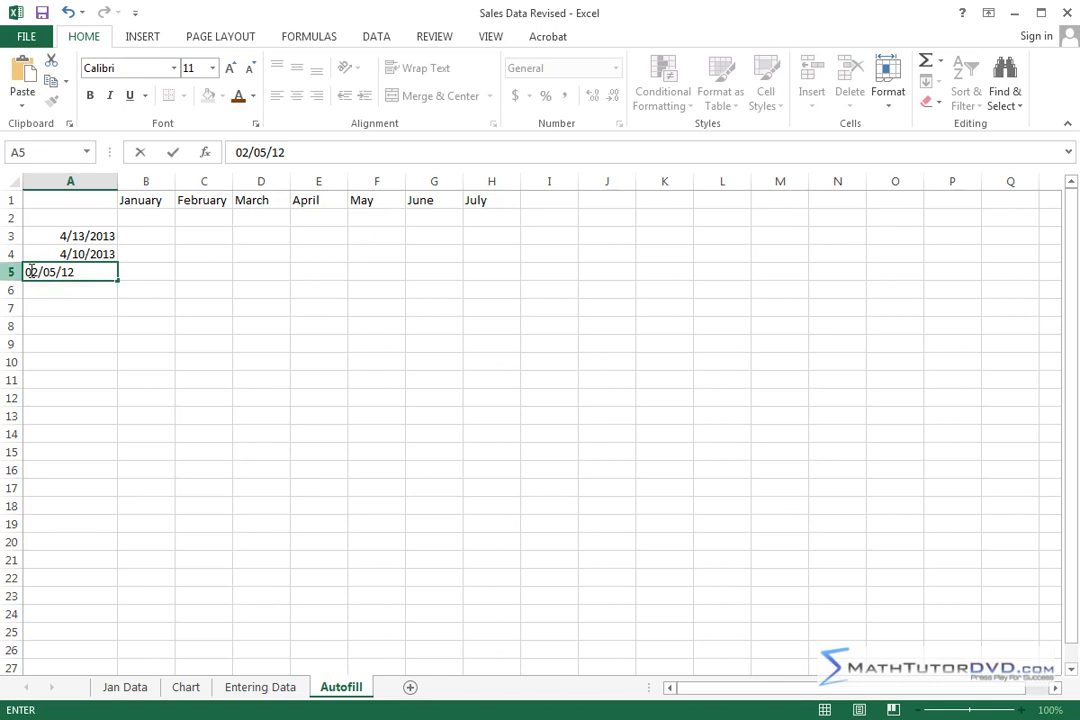
key("Return")
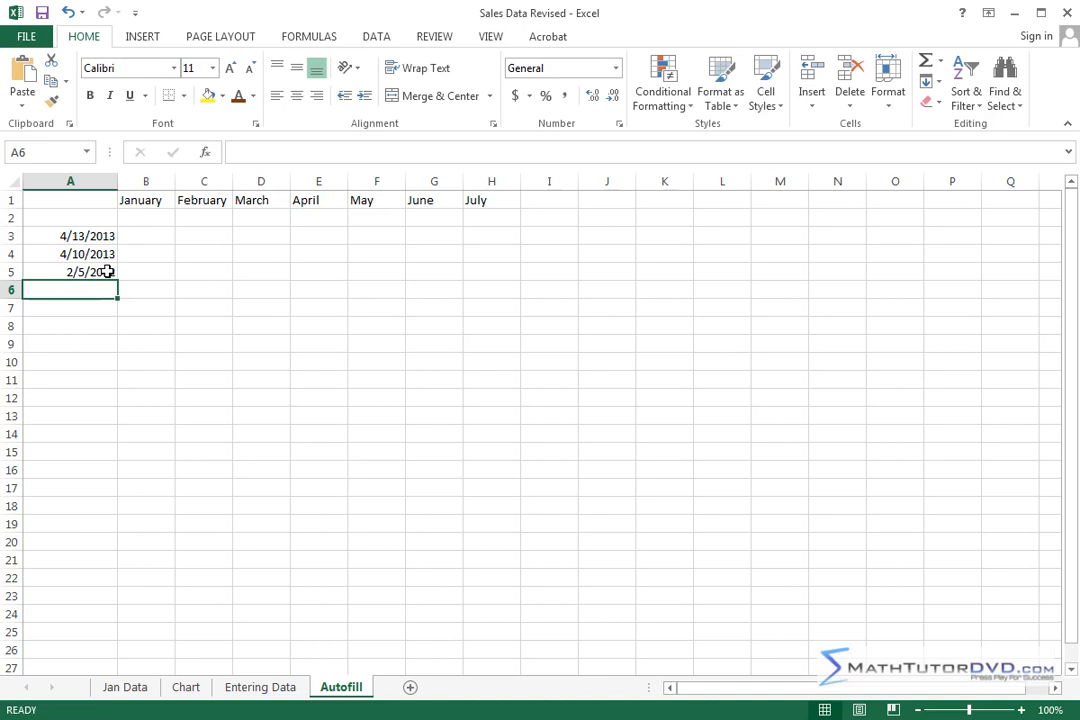
Step: Enter the date in cell A6 with the month written out, as June 11, 2013
left_click(64, 306)
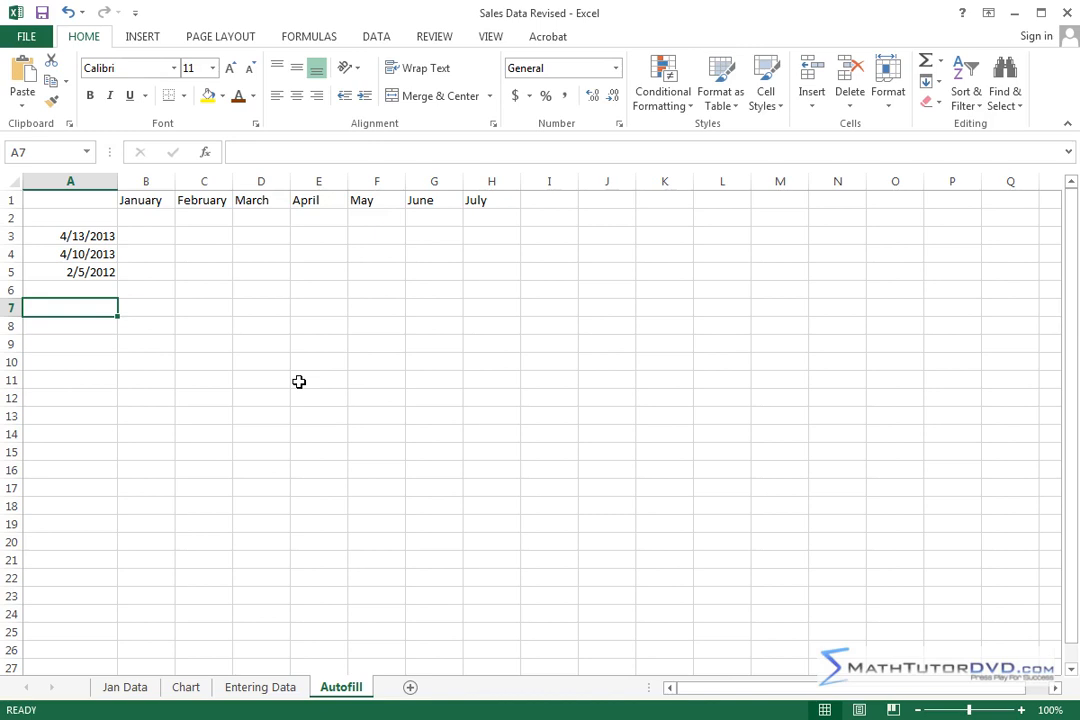
key("Up")
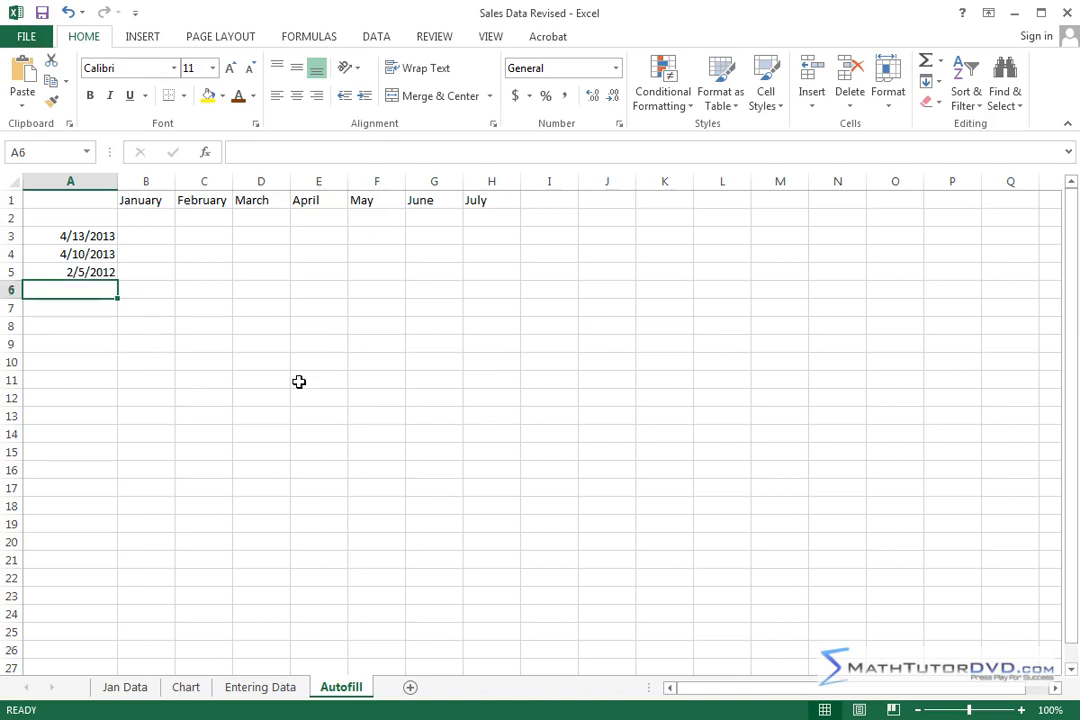
type("June")
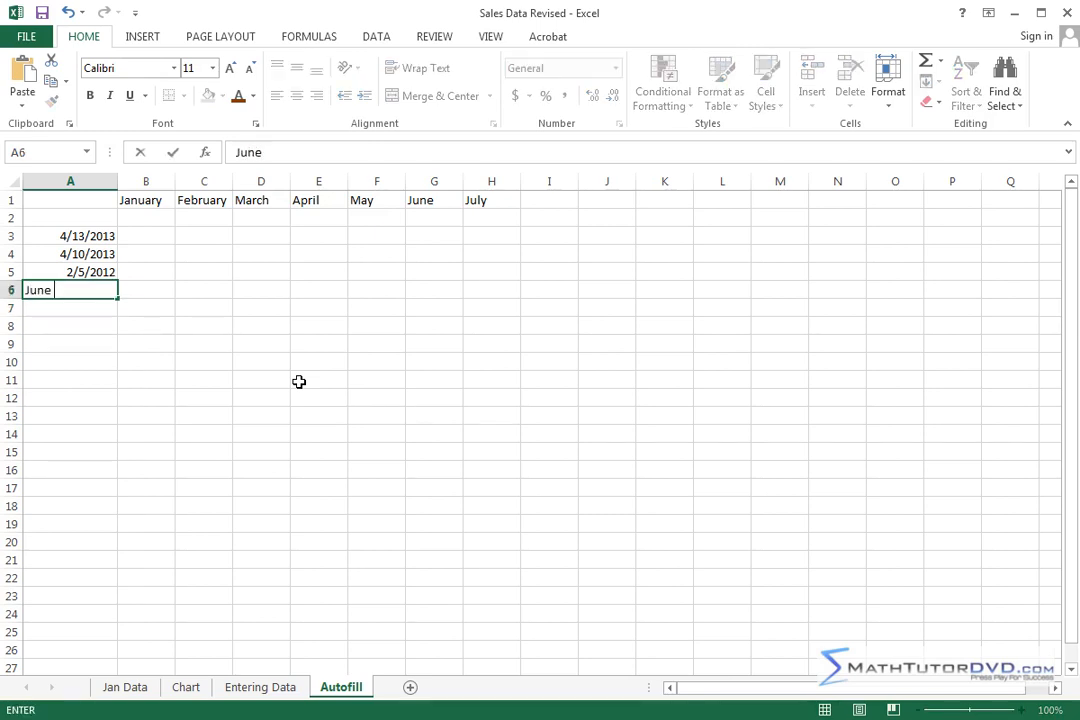
type(" 11, 2013")
key("Return")
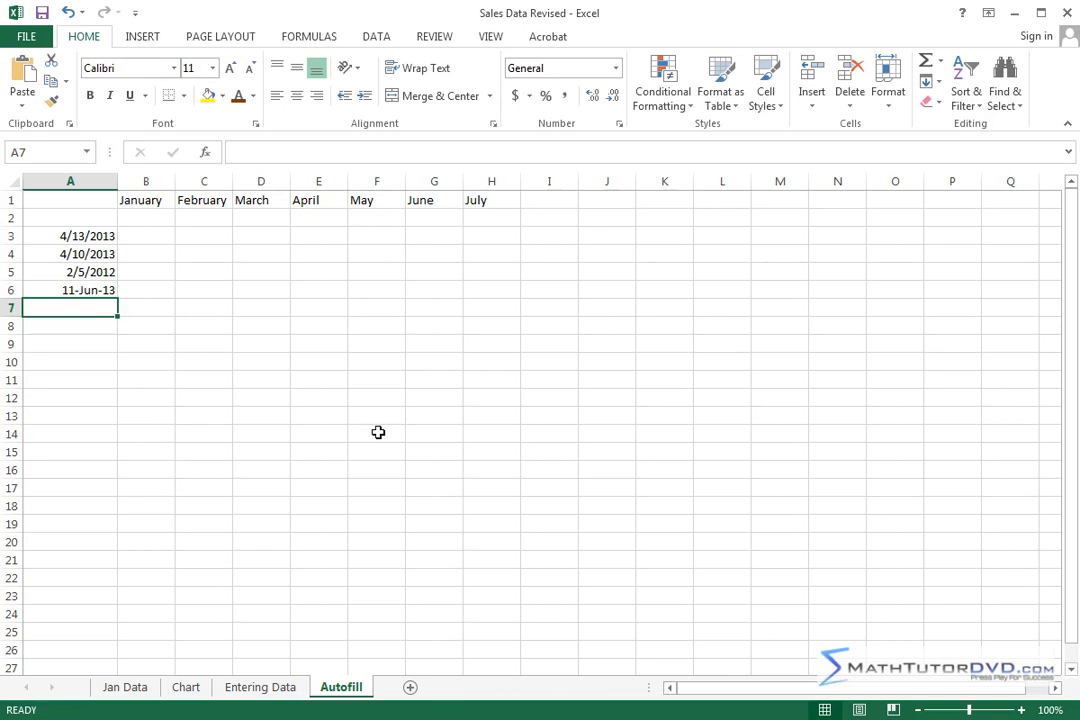
Step: Enter the date in cell A7 as August 5, 12, with the month spelled out and a two-digit year
type("August 5, 12")
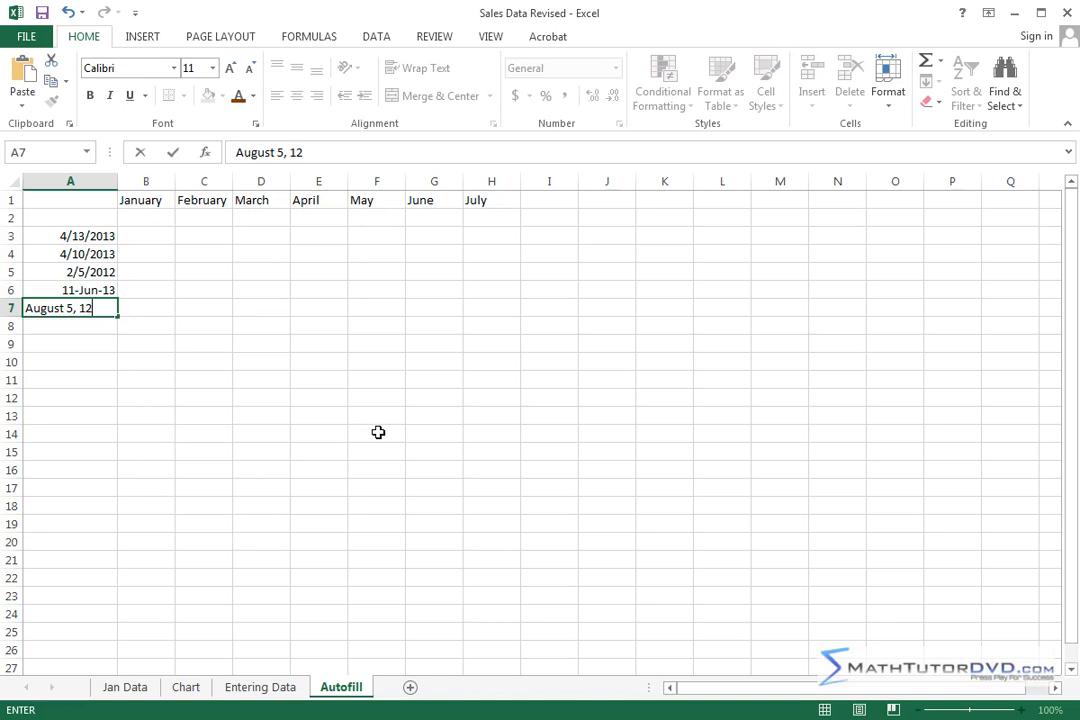
key("Return")
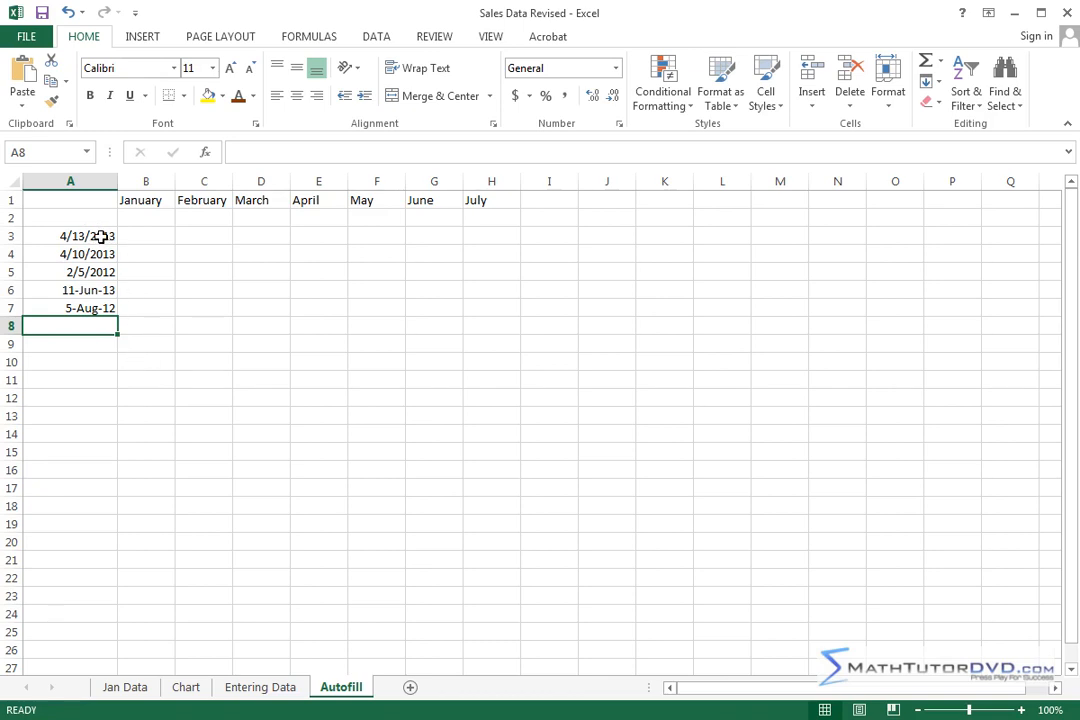
Step: Review the dates entered in A3:A7 and look through the list of available Date & Time functions
left_click_drag(101, 236, 98, 310)
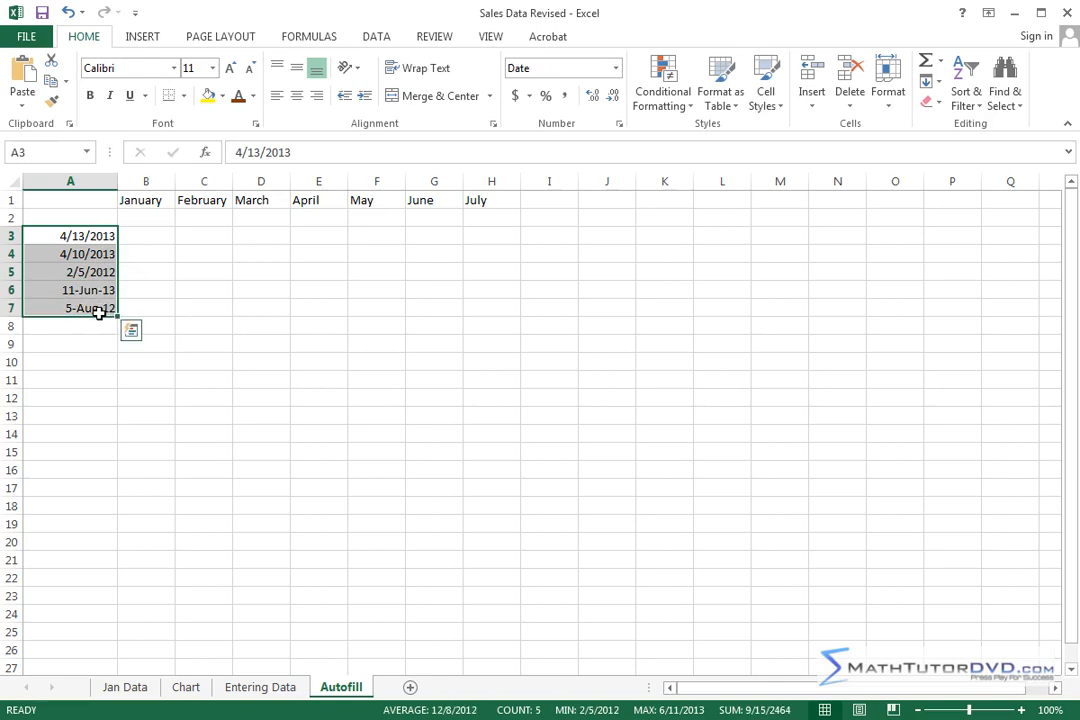
left_click(100, 235)
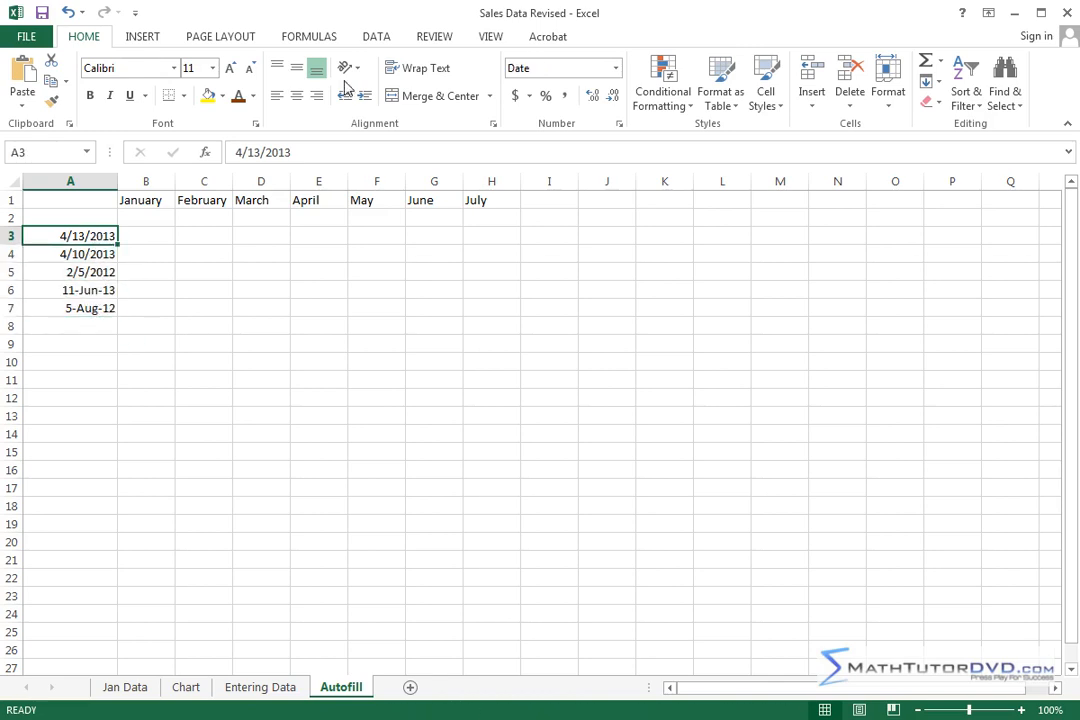
left_click(312, 37)
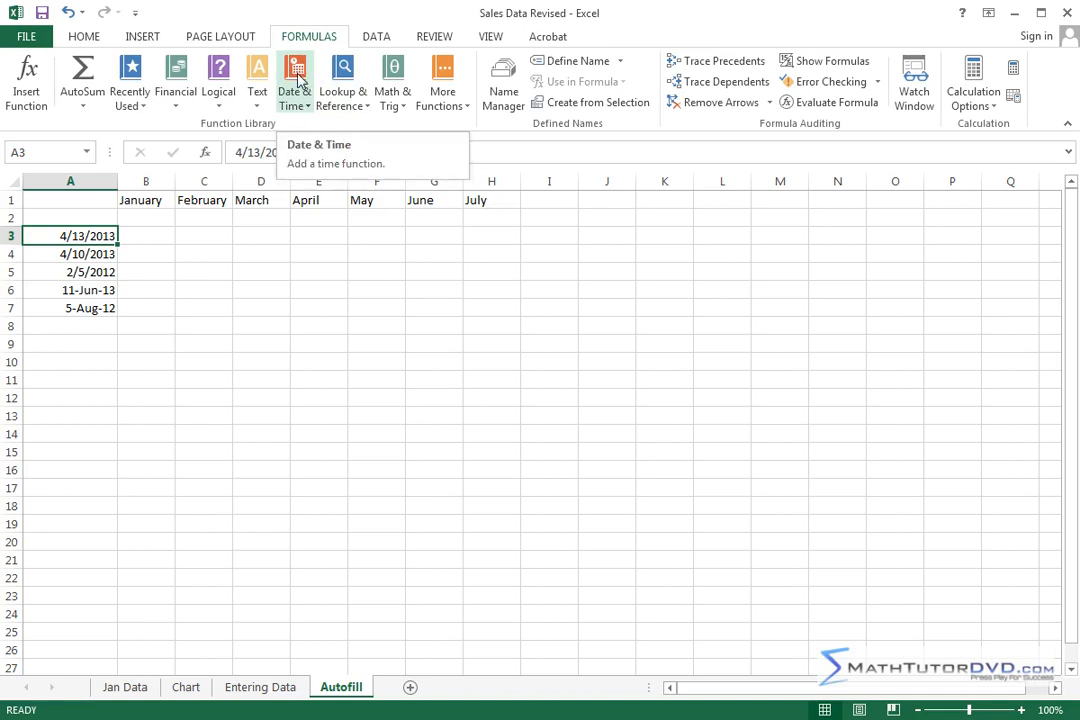
left_click(301, 80)
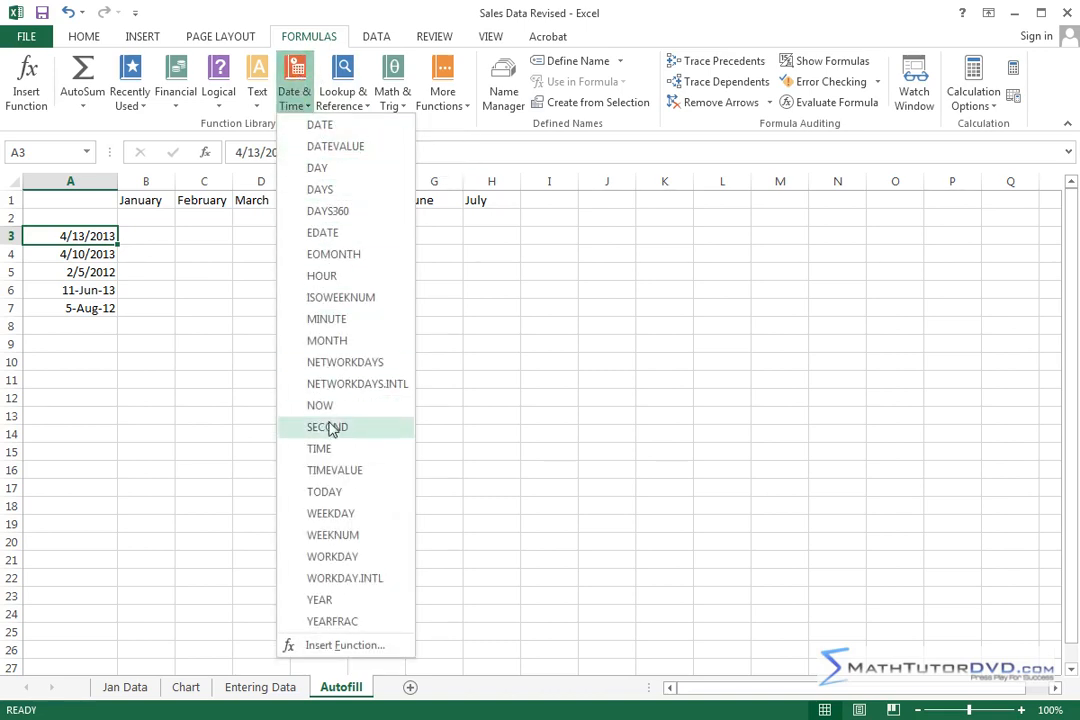
left_click(245, 242)
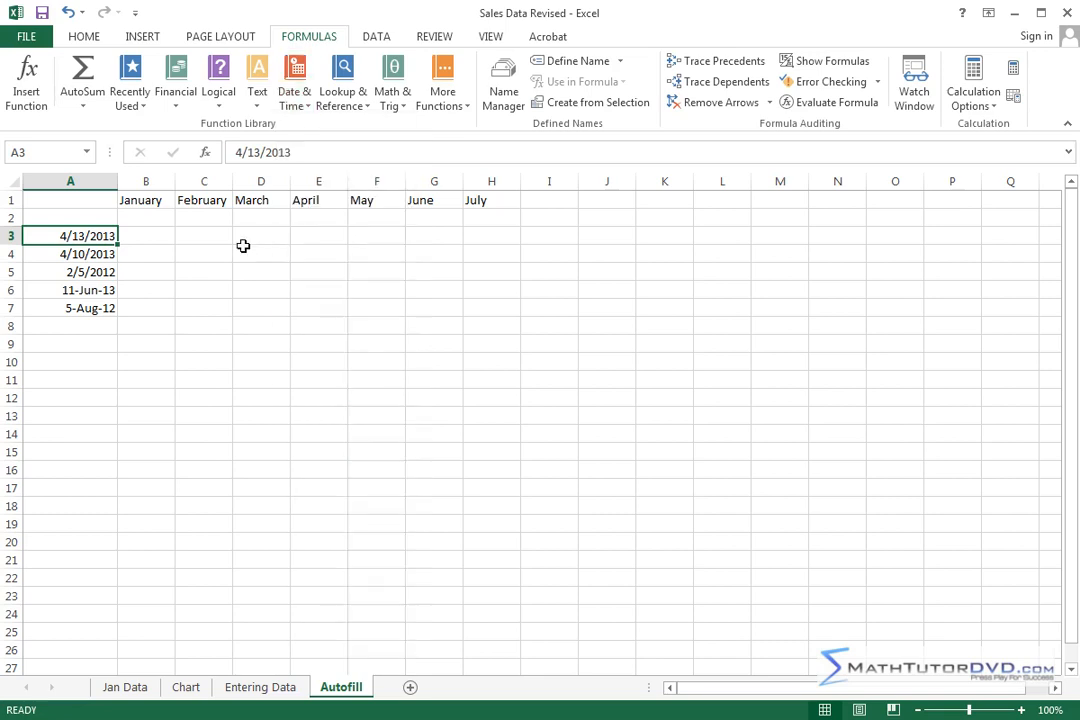
left_click(86, 38)
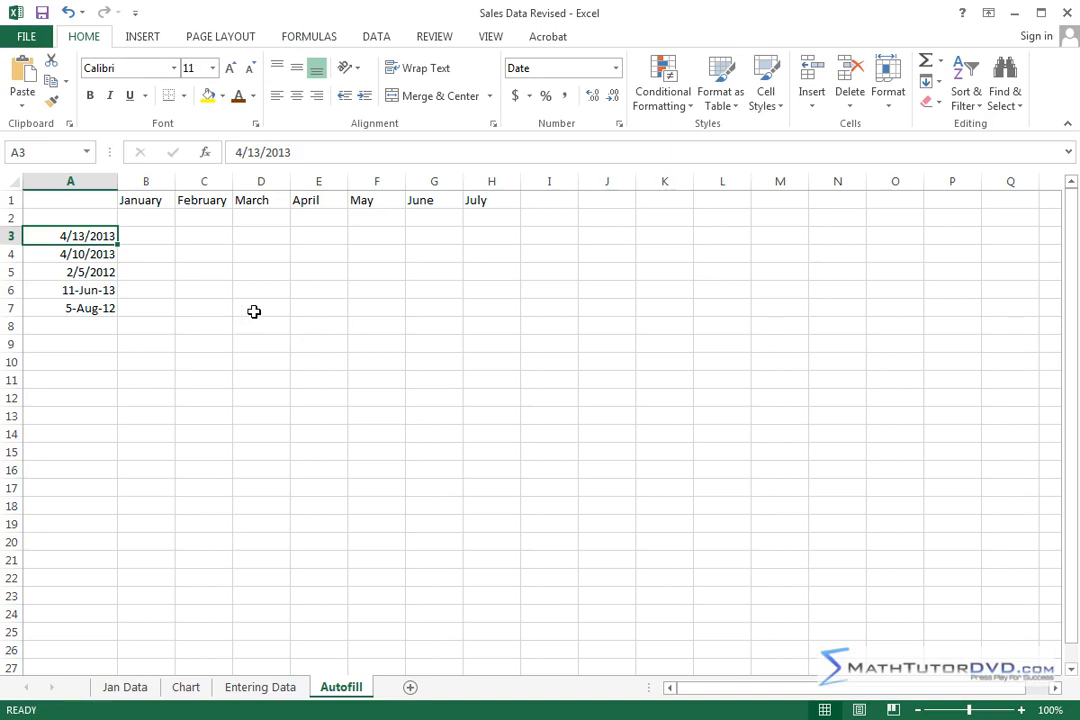
Step: Enter the time 8:30 in cell A9, below the list of dates
left_click(73, 345)
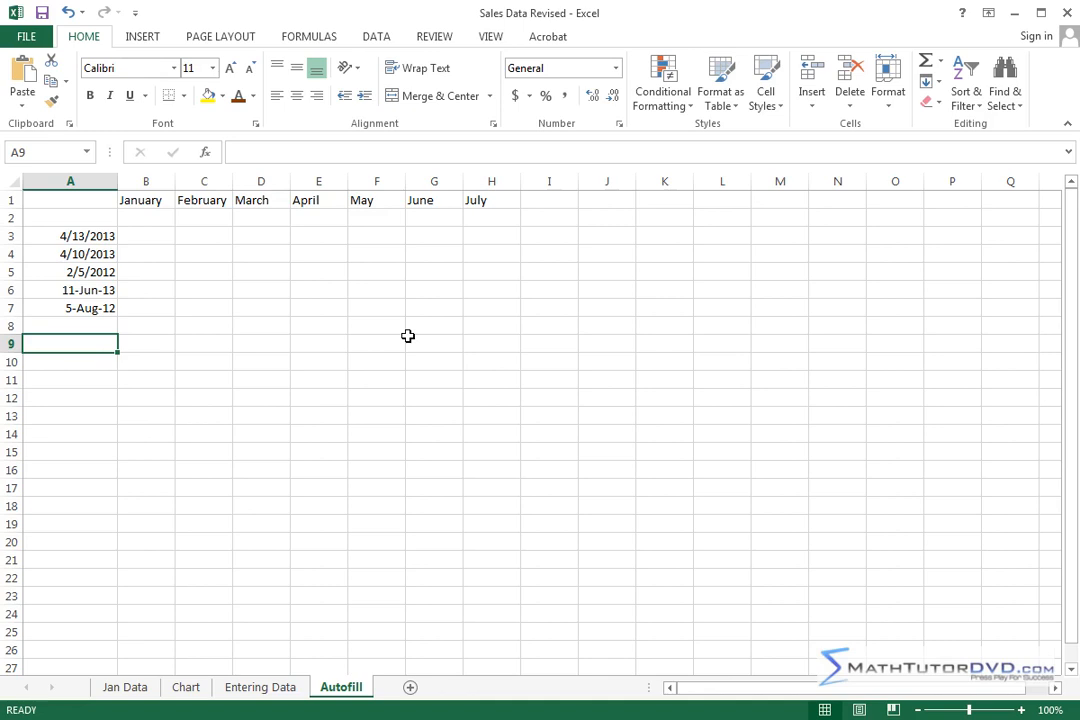
type("8:30")
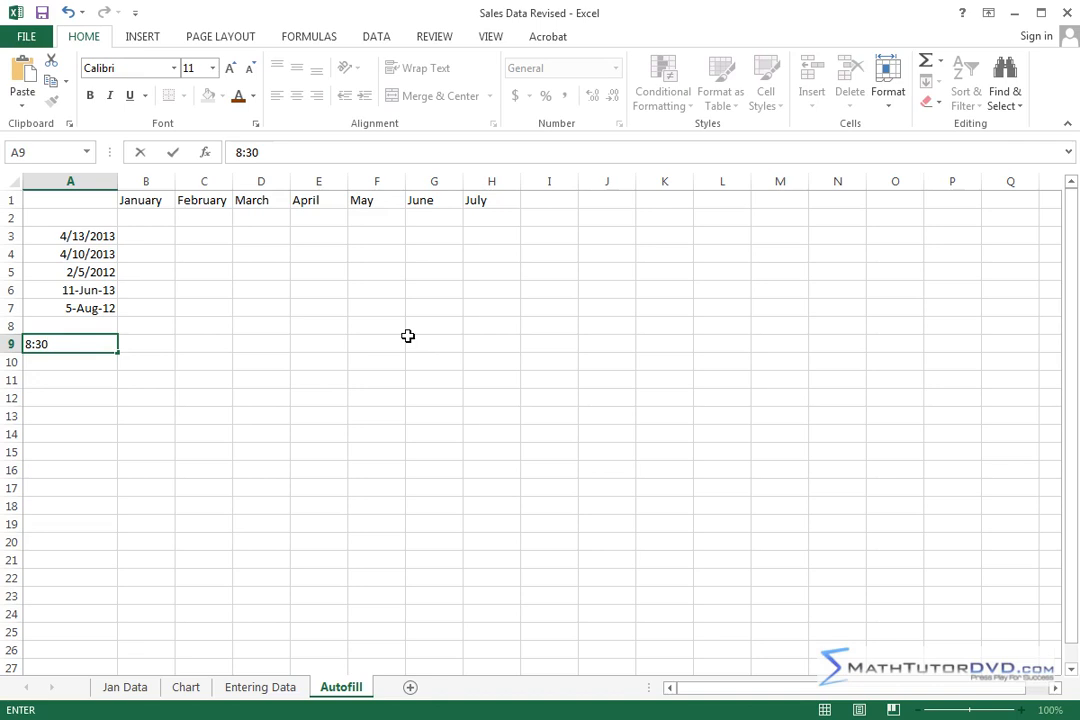
key("Return")
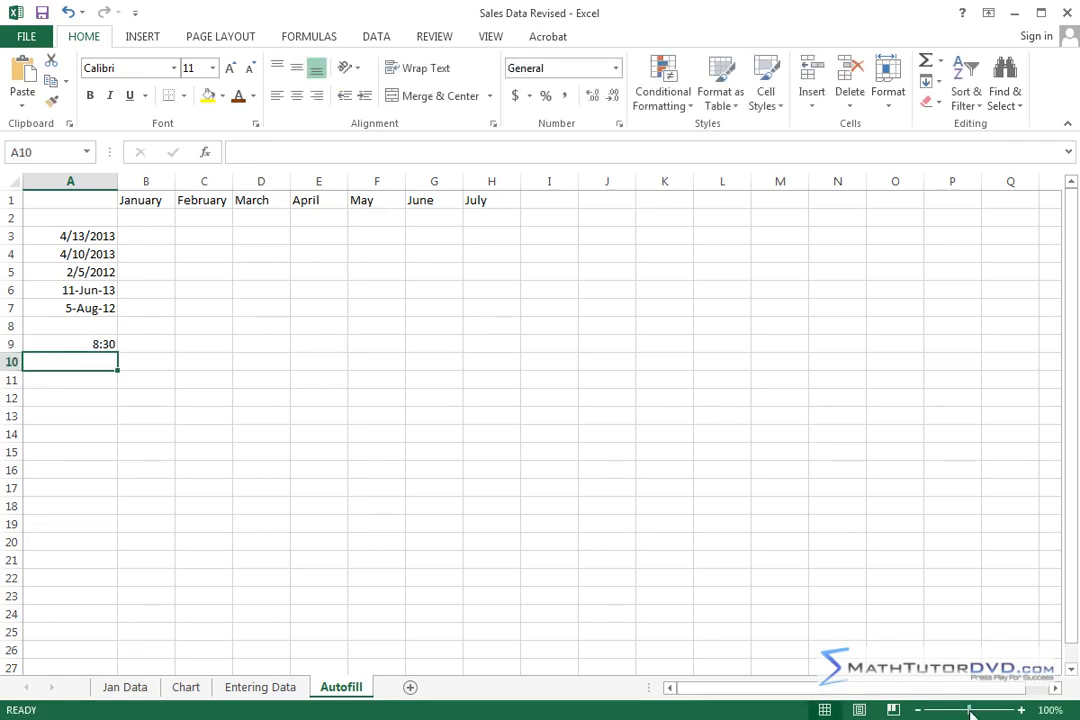
Step: Enlarge the sheet to 148% and inspect the full time value stored in cell A9
left_click_drag(970, 712, 975, 711)
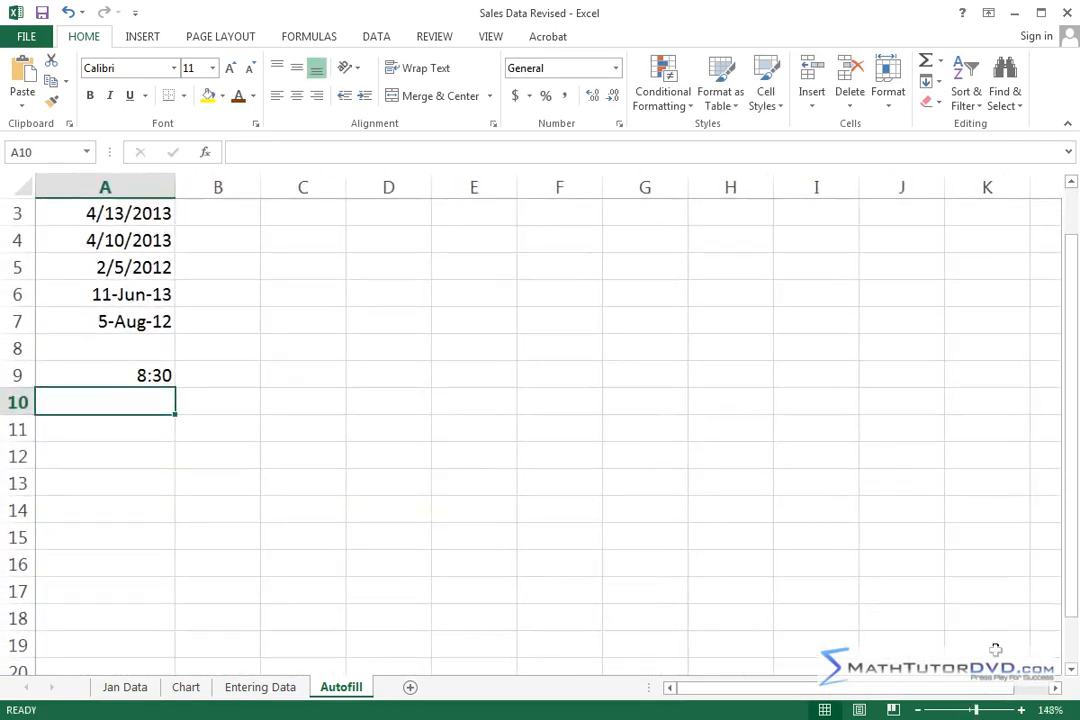
left_click_drag(1069, 607, 1070, 532)
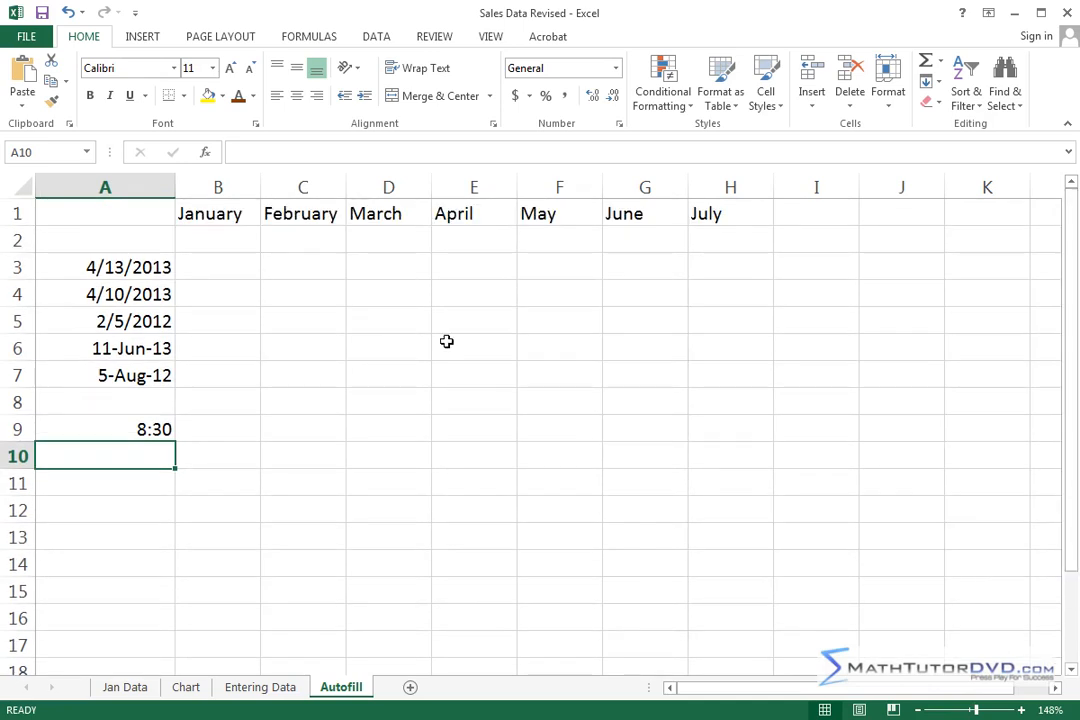
left_click(140, 429)
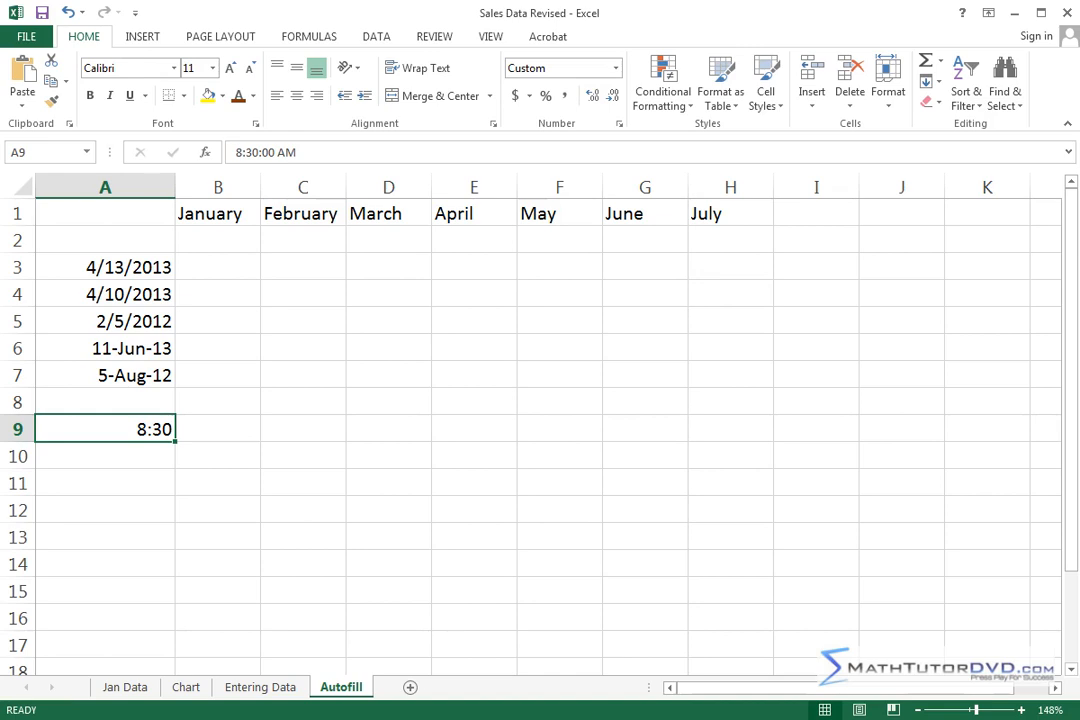
Step: Enter the time 8:45 PM in cell A10, directly below the first time entry
left_click(145, 453)
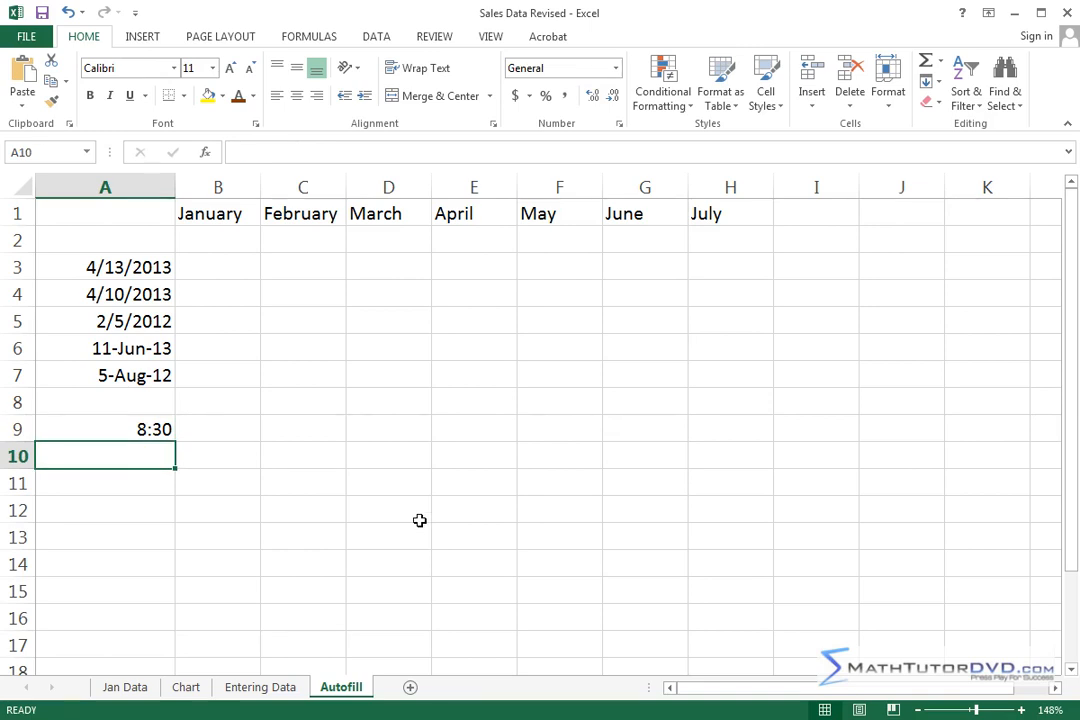
type("8:45")
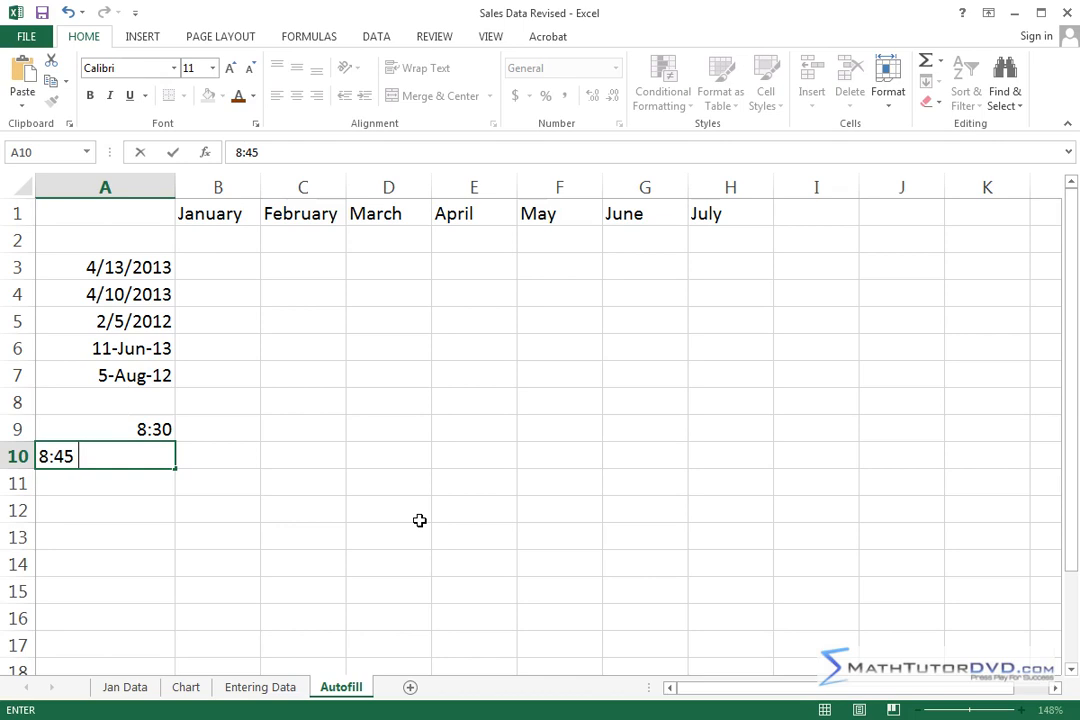
type(" PM")
key("Return")
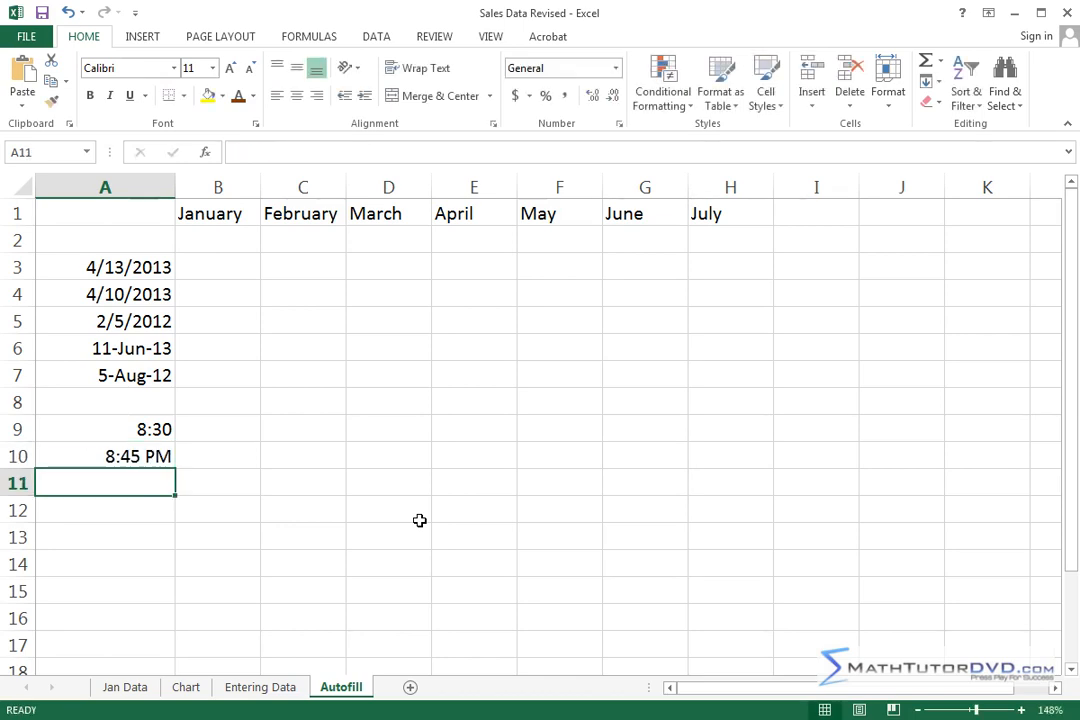
Step: Change the time in cell A10 from PM to AM, and check the full time value stored in cell A9
left_click(152, 456)
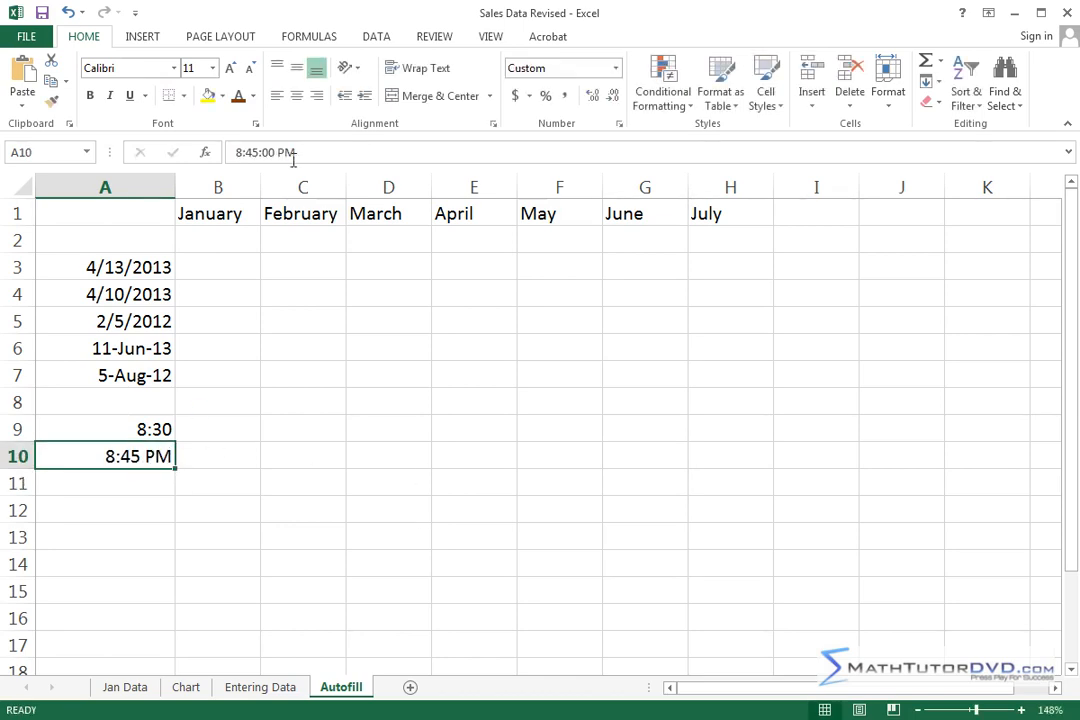
double_click(152, 456)
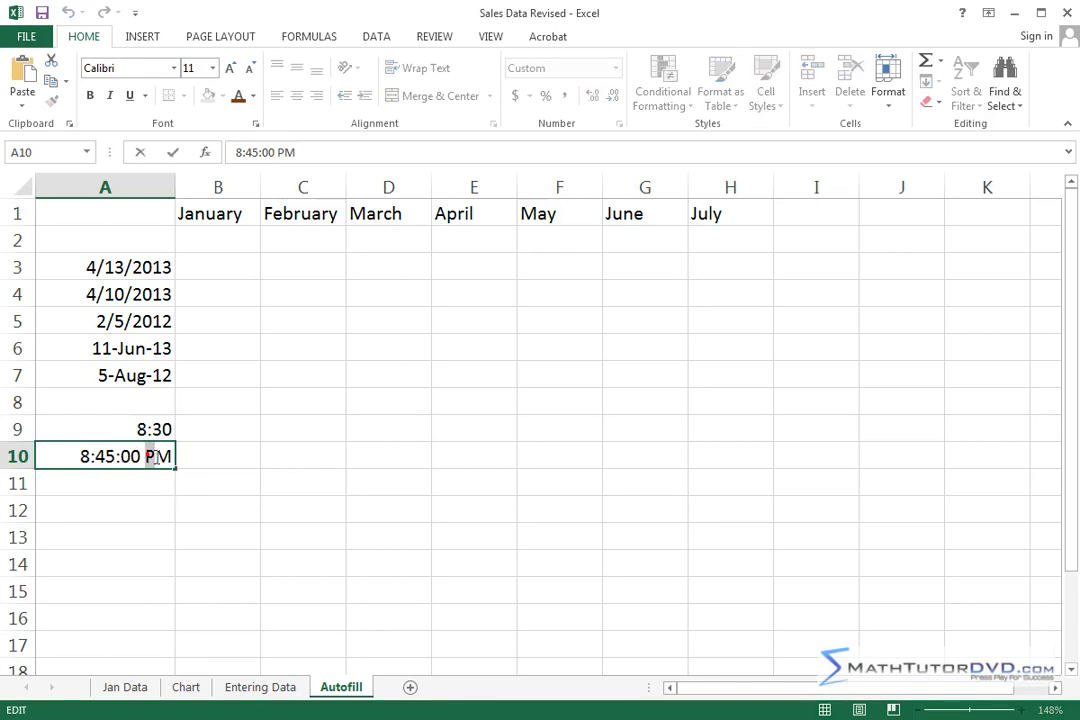
left_click_drag(148, 456, 181, 455)
type("AM")
key("Return")
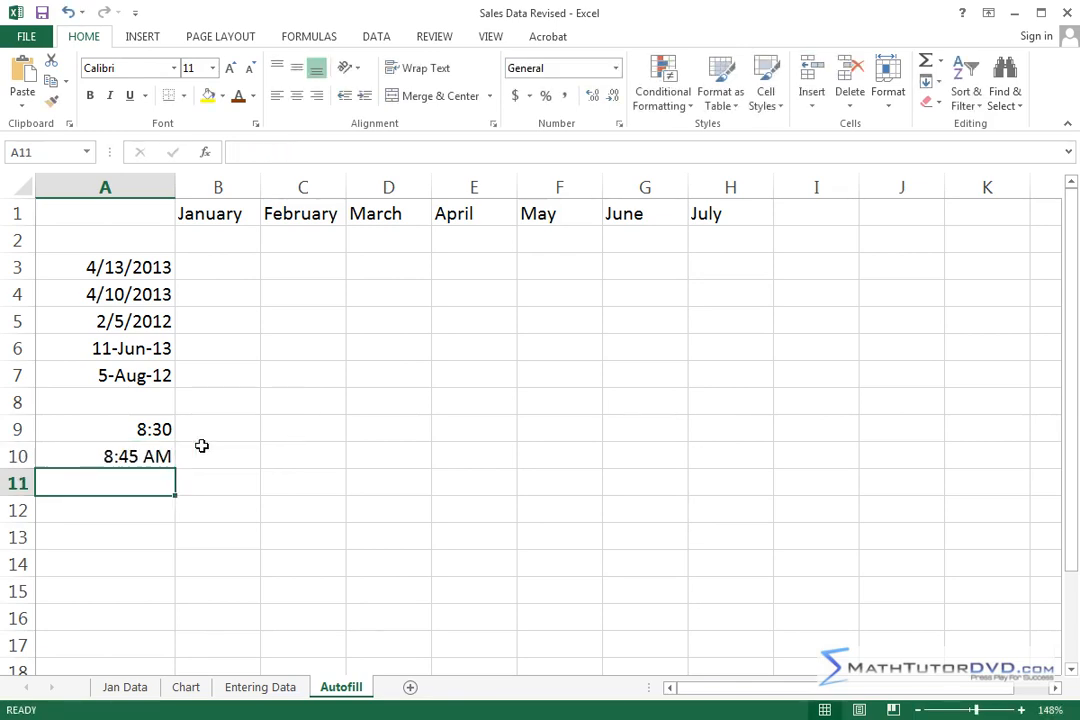
left_click(160, 429)
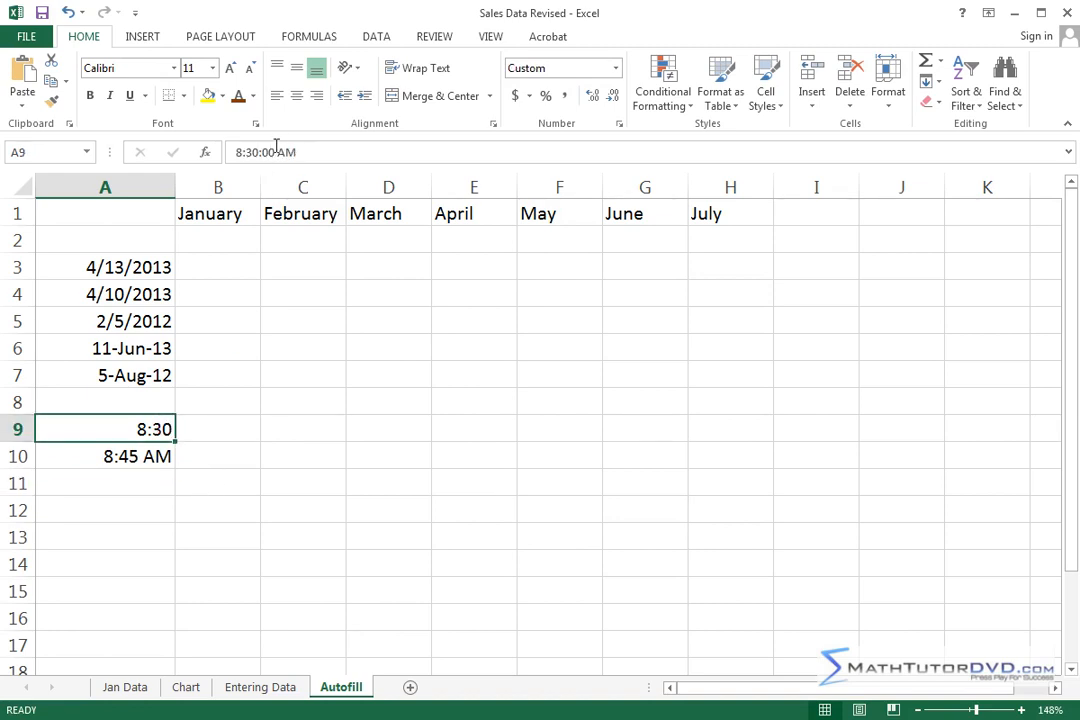